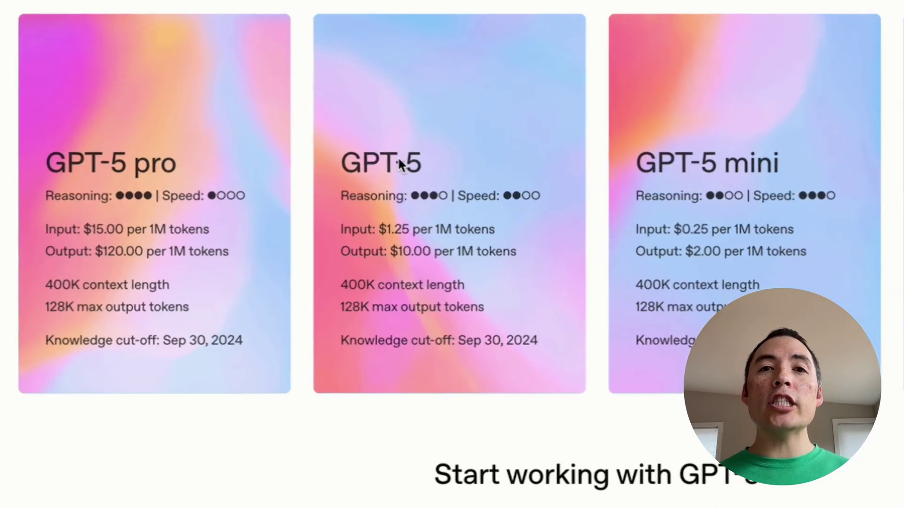
Open the choice of AI models for the new chat.
mouse_move(473, 236)
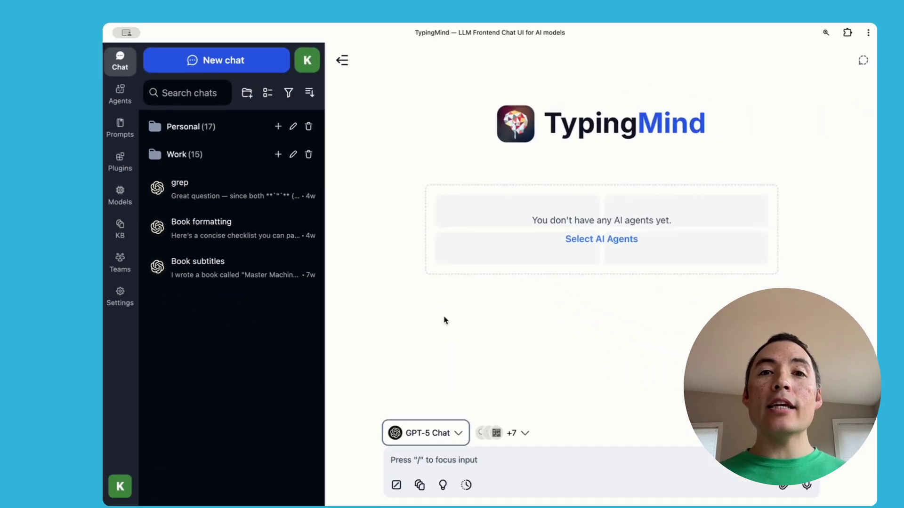
click(496, 461)
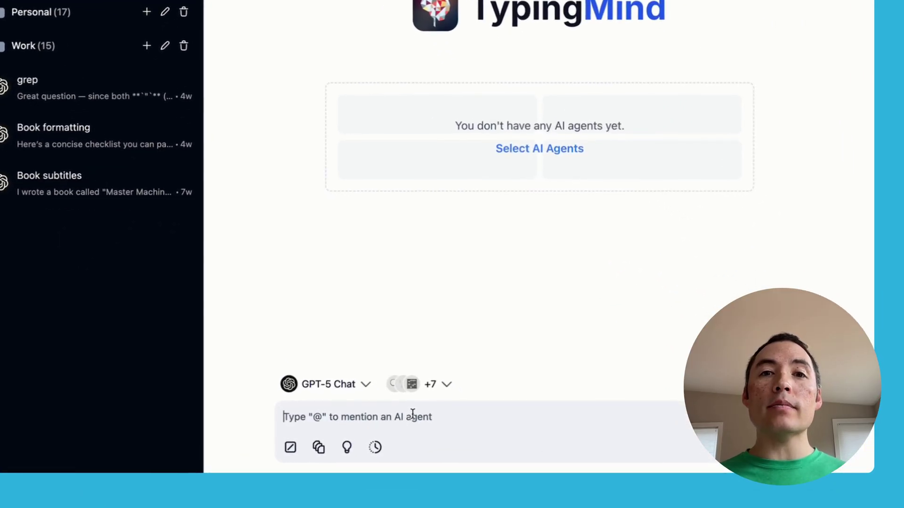
click(356, 385)
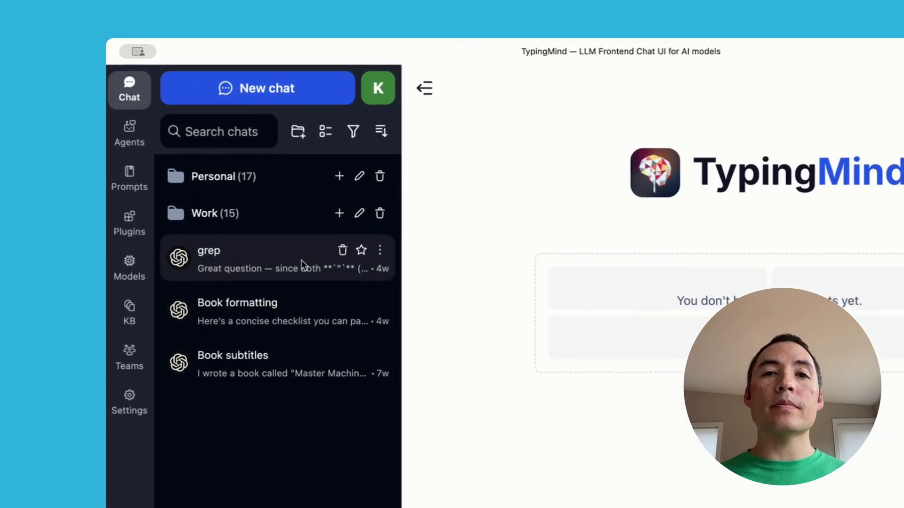
Open the saved "grep" chat and review the conversation back to its first prompt.
click(284, 242)
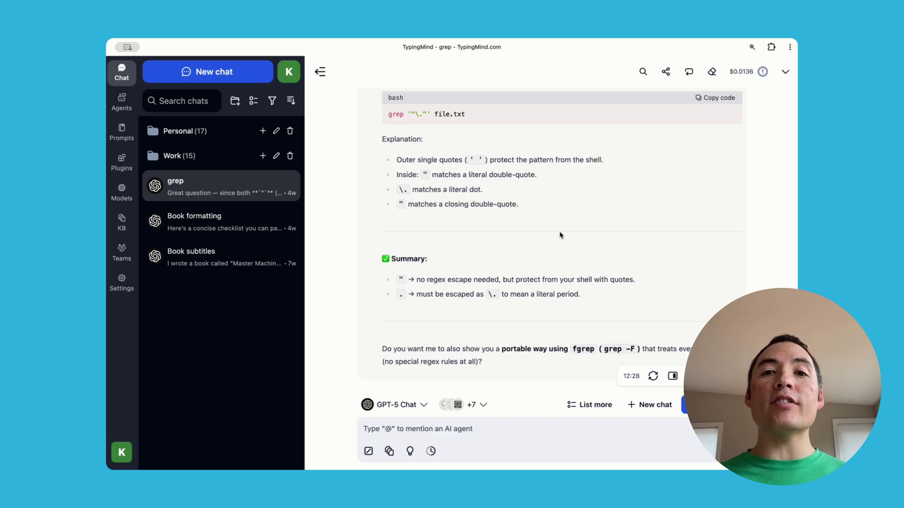
scroll(561, 235, up, 20)
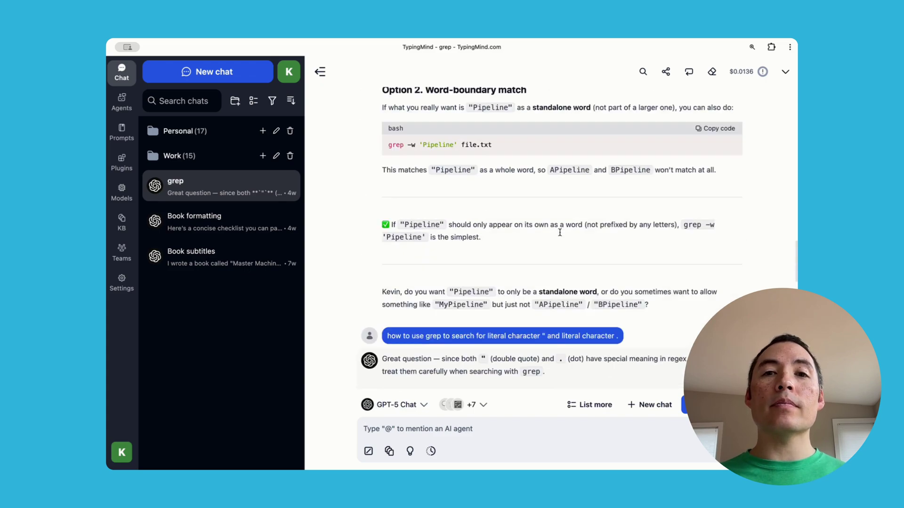
scroll(560, 235, up, 15)
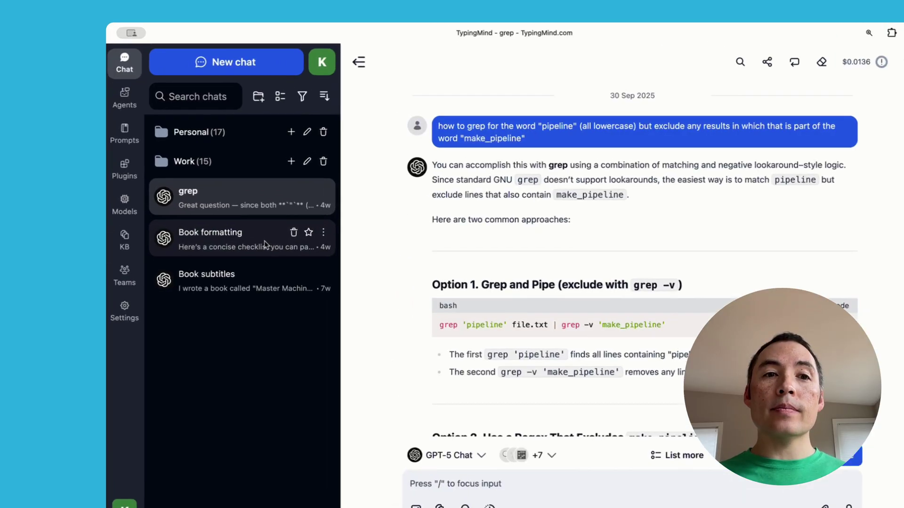
Open the saved "Book formatting" chat and look through its questions and answers on PDF and EPUB formatting.
click(240, 223)
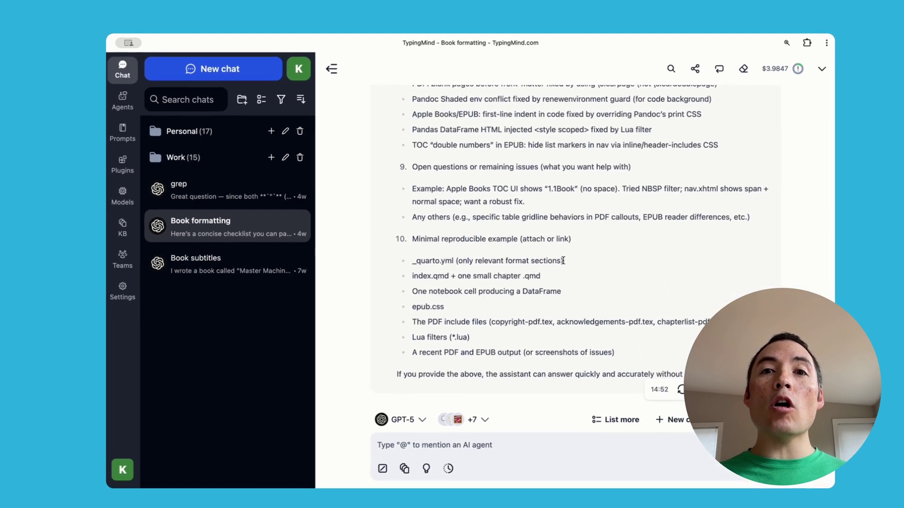
scroll(755, 322, up, 5)
scroll(541, 257, up, 15)
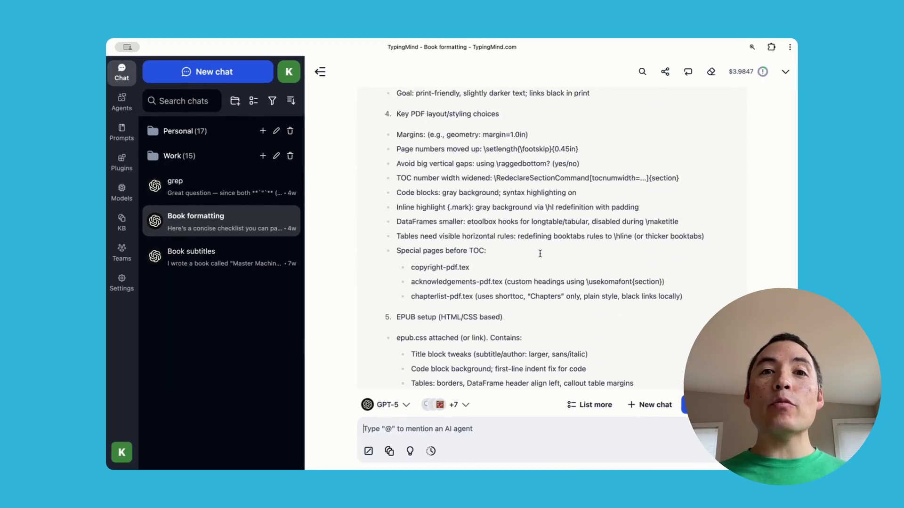
scroll(540, 257, up, 15)
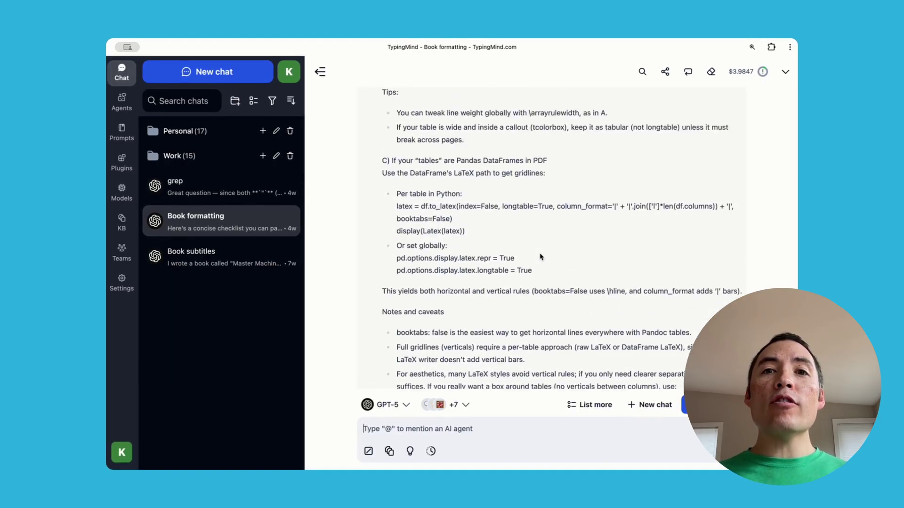
scroll(541, 257, up, 15)
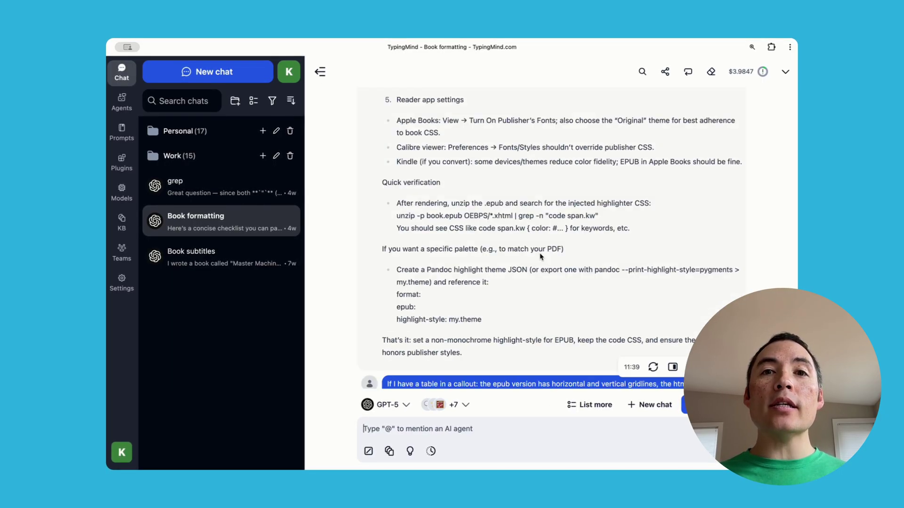
scroll(541, 254, down, 15)
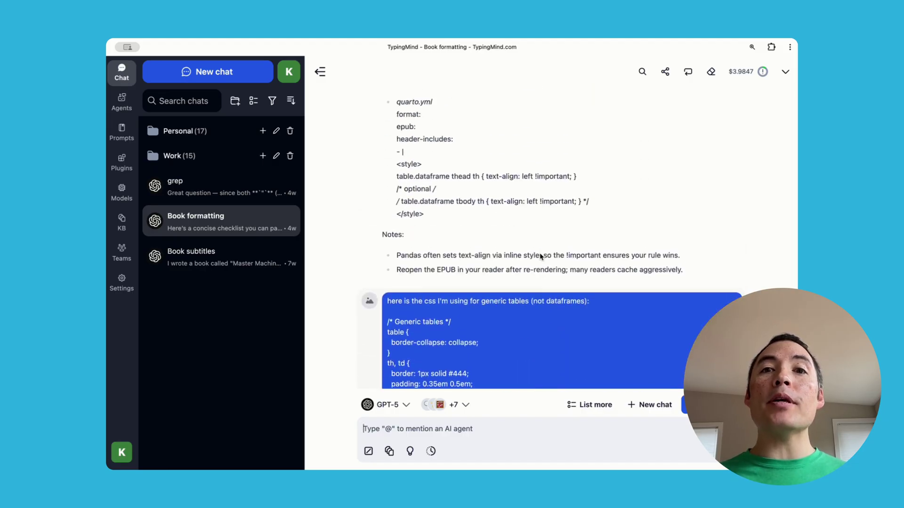
scroll(540, 256, up, 15)
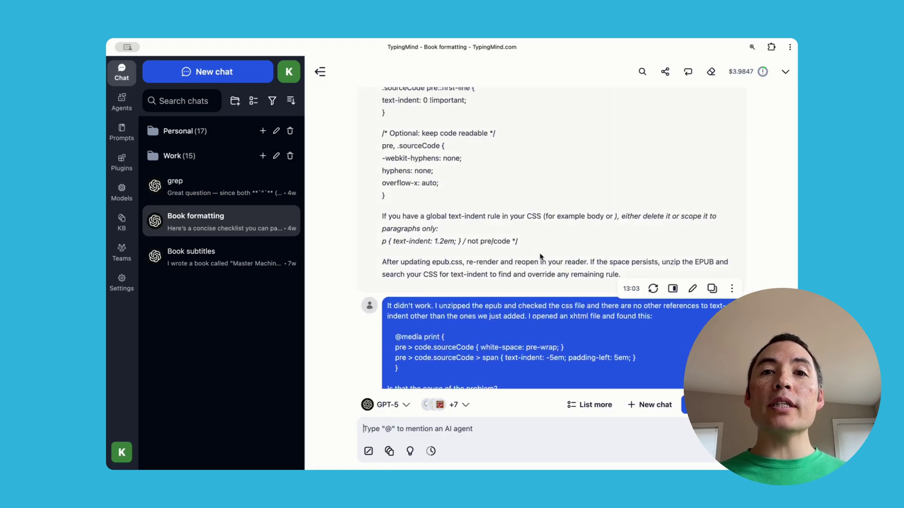
scroll(540, 255, down, 20)
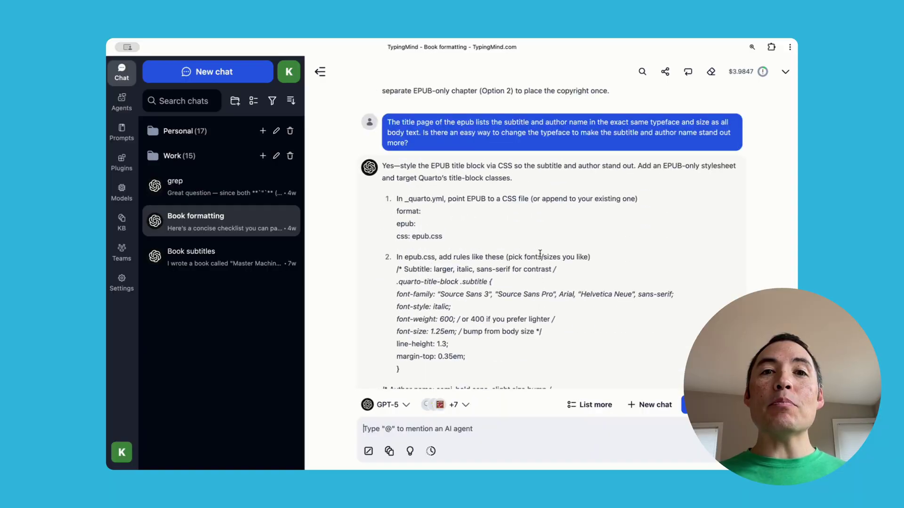
scroll(541, 257, down, 20)
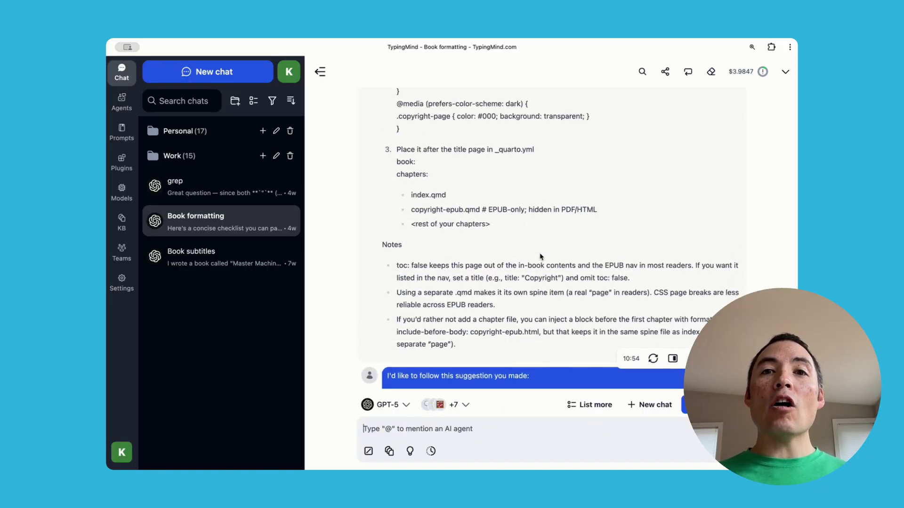
scroll(541, 256, down, 20)
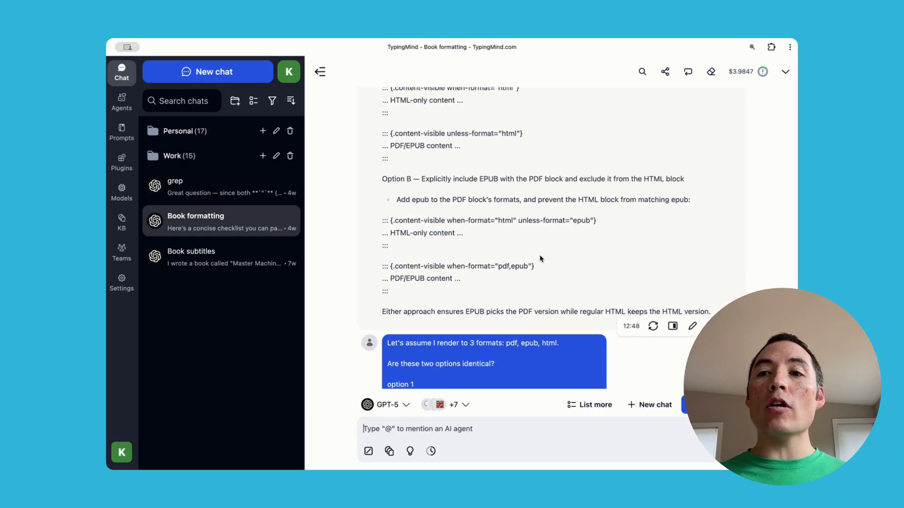
scroll(540, 258, down, 15)
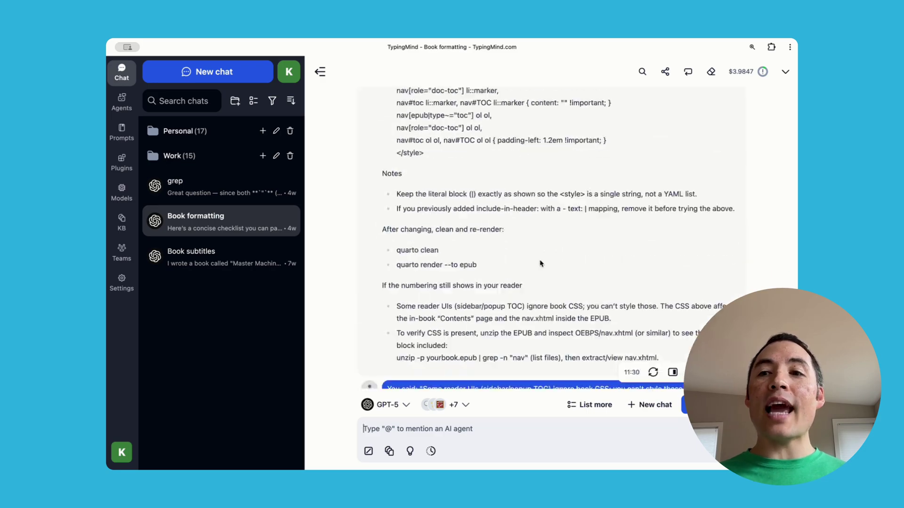
scroll(541, 278, down, 15)
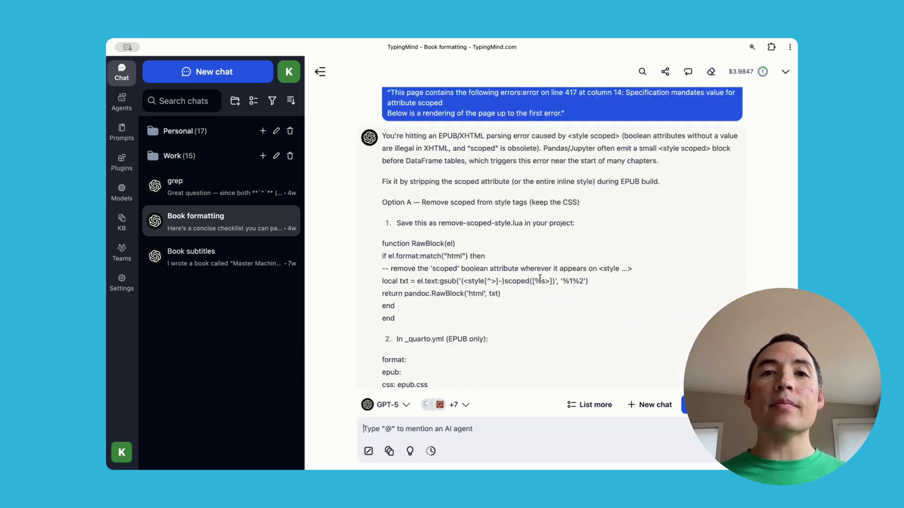
scroll(541, 281, down, 20)
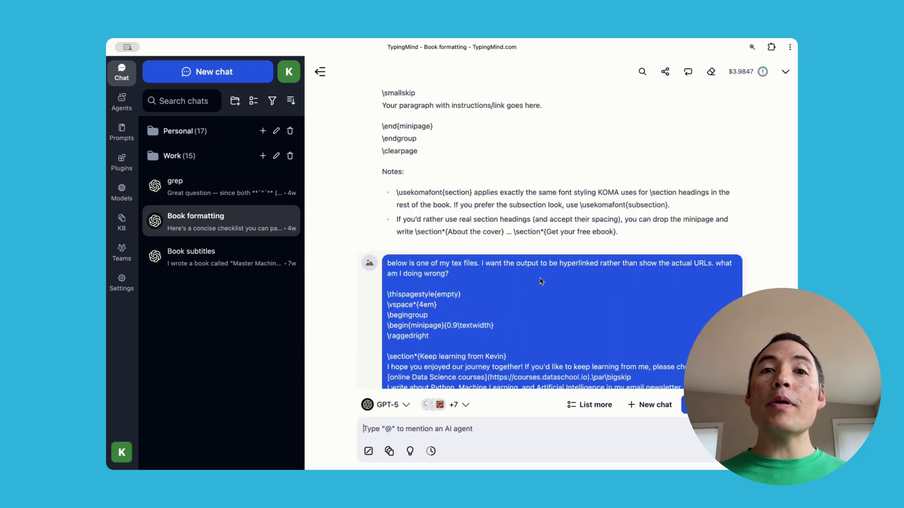
scroll(541, 281, down, 20)
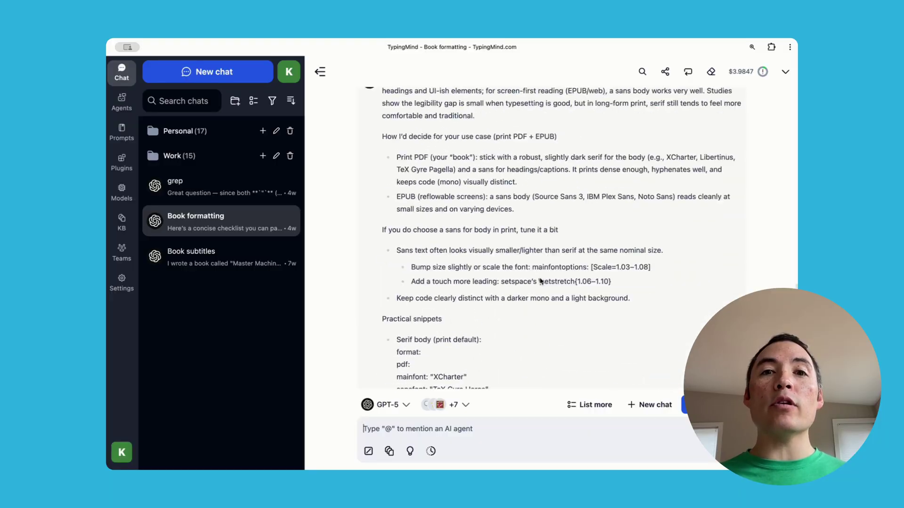
scroll(541, 281, down, 6)
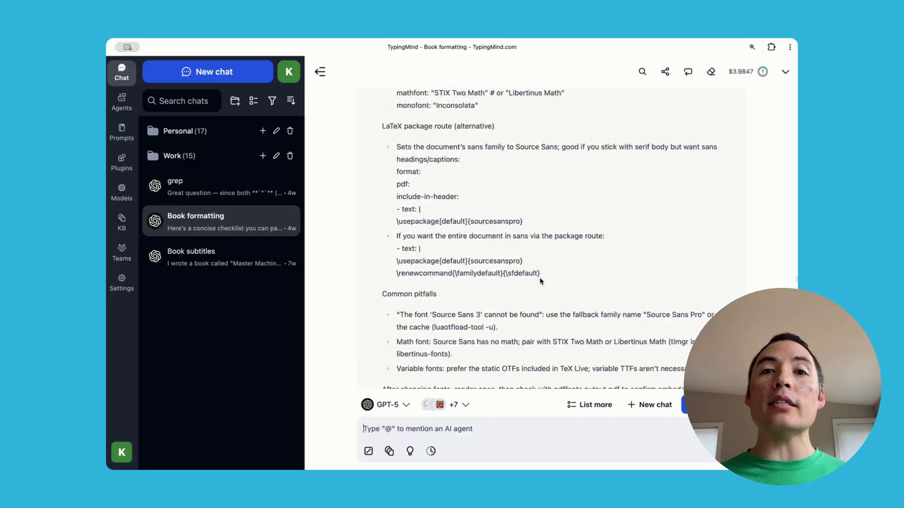
scroll(541, 281, up, 10)
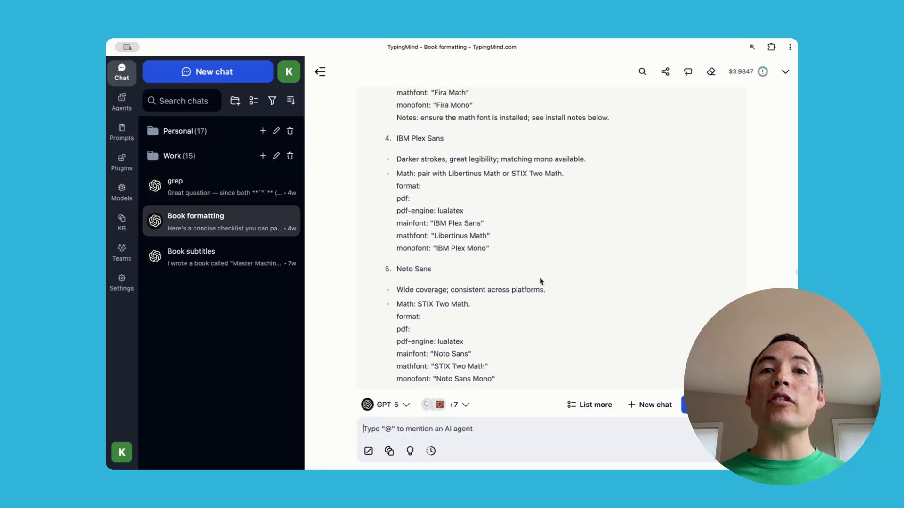
scroll(541, 281, down, 20)
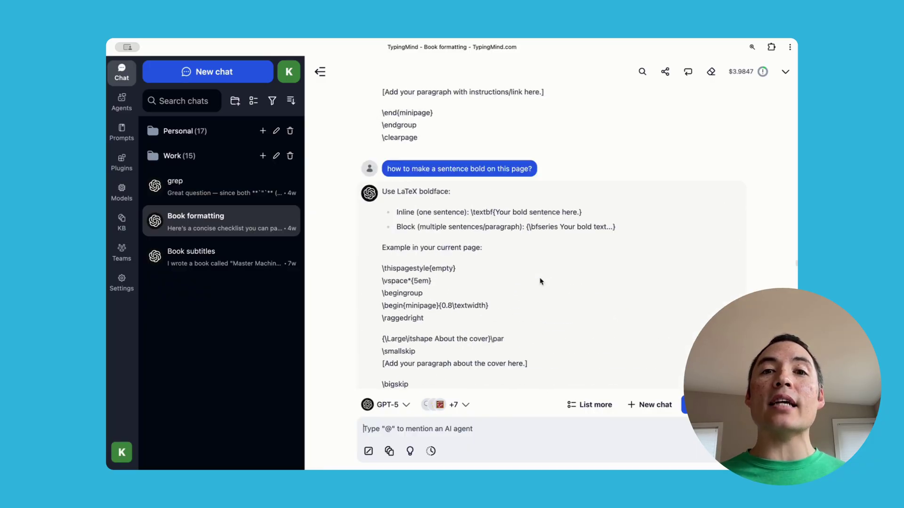
scroll(540, 281, up, 20)
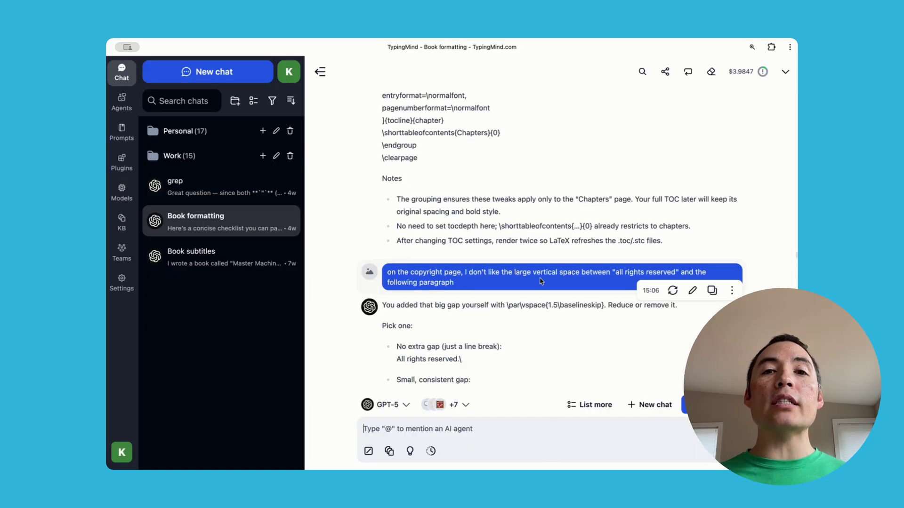
scroll(541, 281, up, 8)
scroll(541, 282, down, 15)
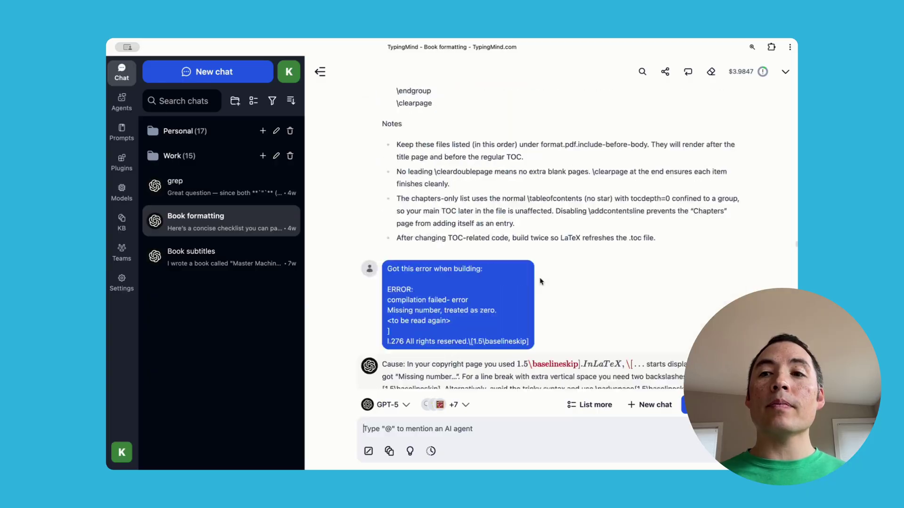
scroll(541, 283, up, 10)
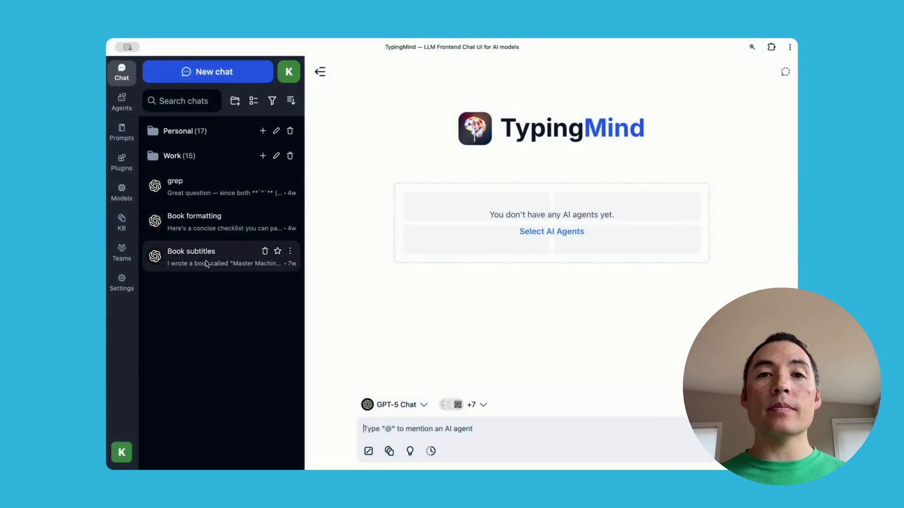
Open the saved "Book subtitles" chat and hide the chat list to widen the conversation.
click(240, 256)
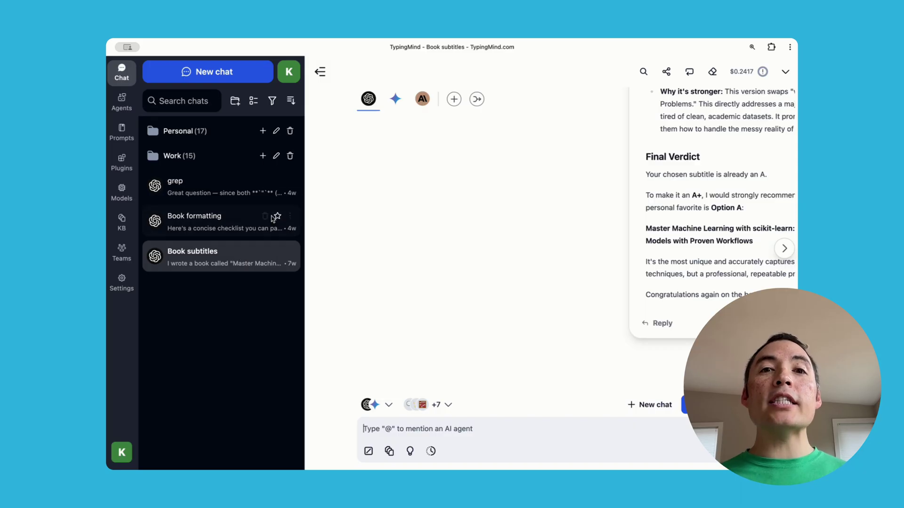
click(320, 72)
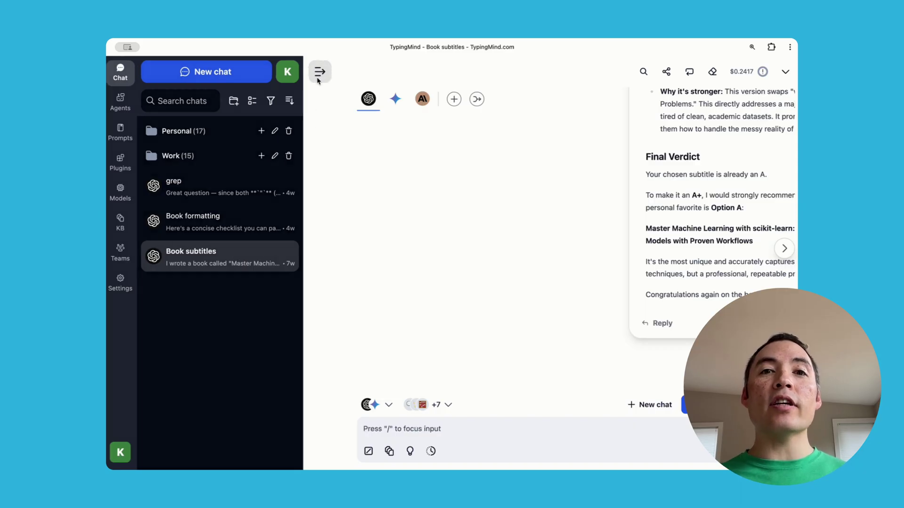
Compare the parallel model responses in the subtitle chat, going back to the original prompt asking for the best book subtitle.
scroll(318, 186, up, 10)
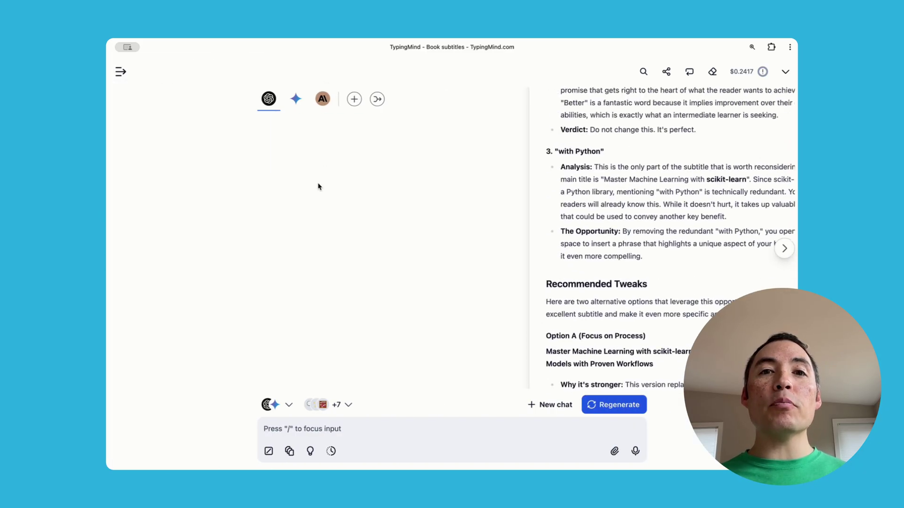
scroll(318, 187, up, 10)
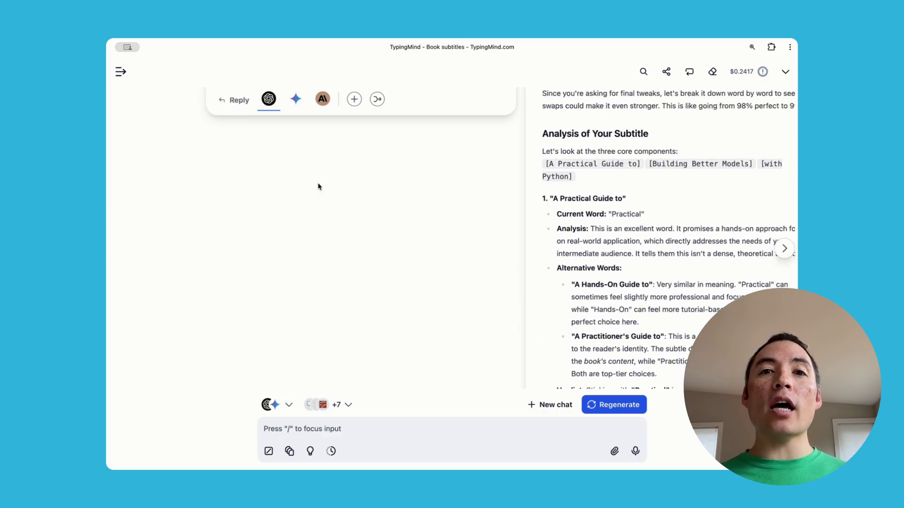
scroll(319, 187, right, 5)
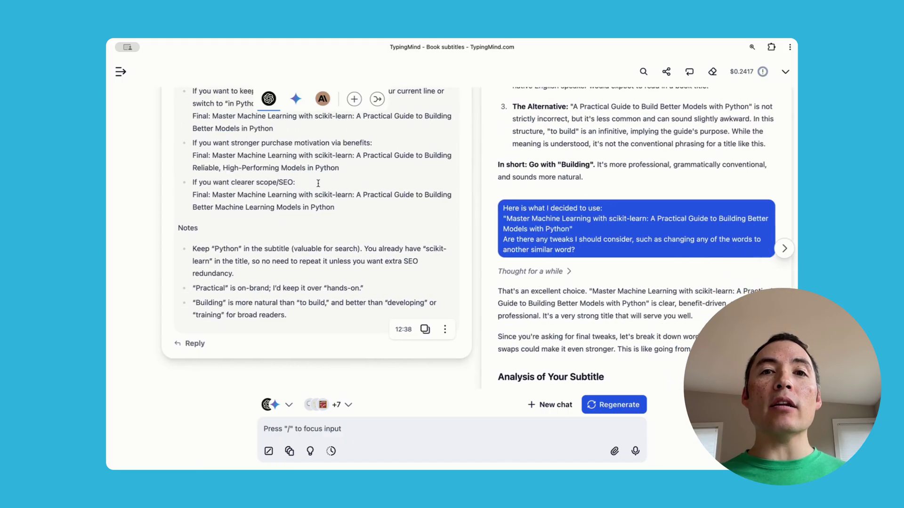
scroll(318, 187, up, 10)
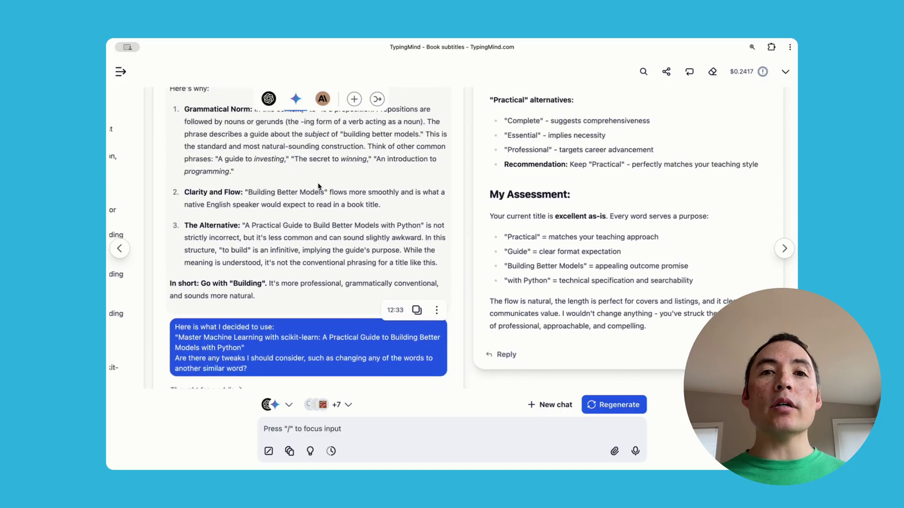
scroll(318, 184, up, 10)
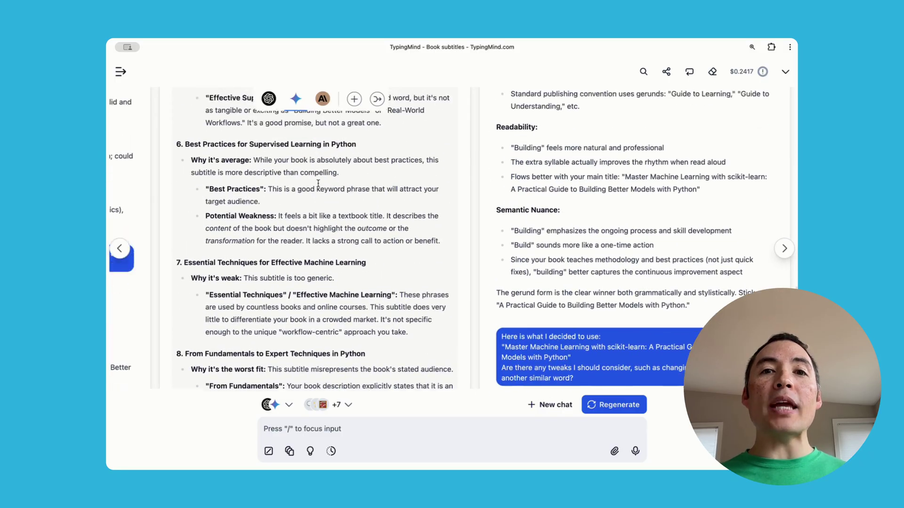
scroll(318, 187, up, 15)
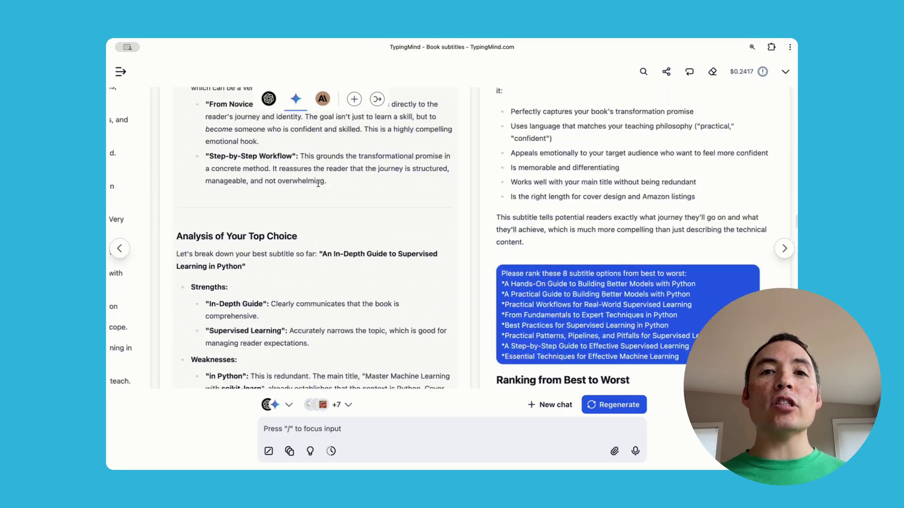
scroll(318, 187, up, 15)
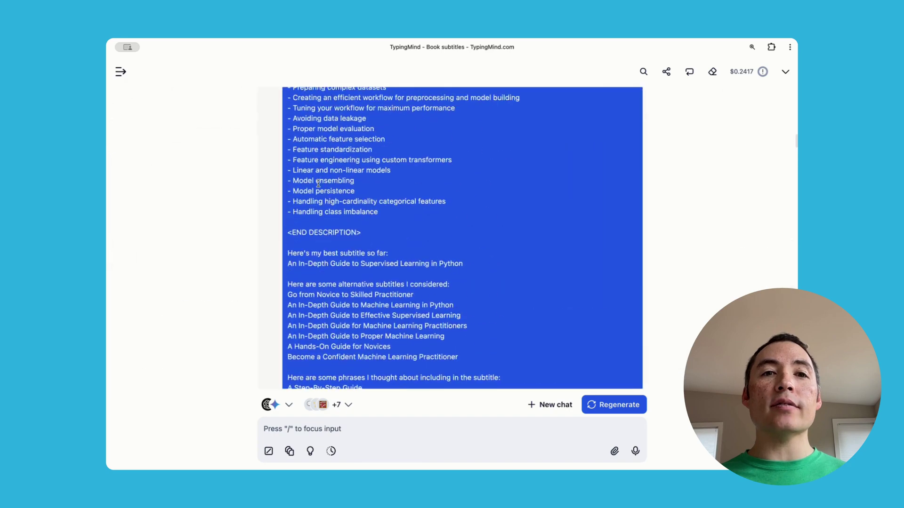
scroll(319, 186, down, 5)
scroll(319, 186, down, 5)
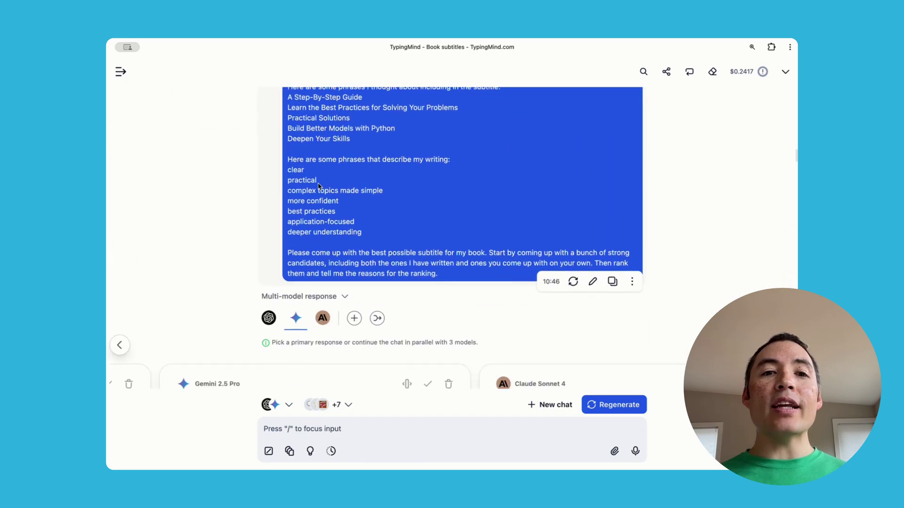
Compare the three models' subtitle candidates and recommendations side by side, down to the follow-up prompt asking to rank 8 subtitle options.
scroll(263, 245, left, 5)
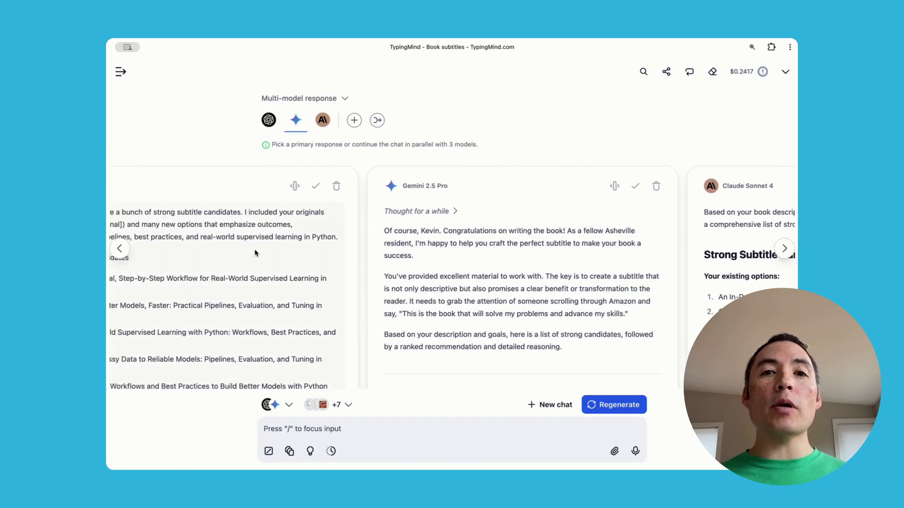
scroll(255, 253, right, 5)
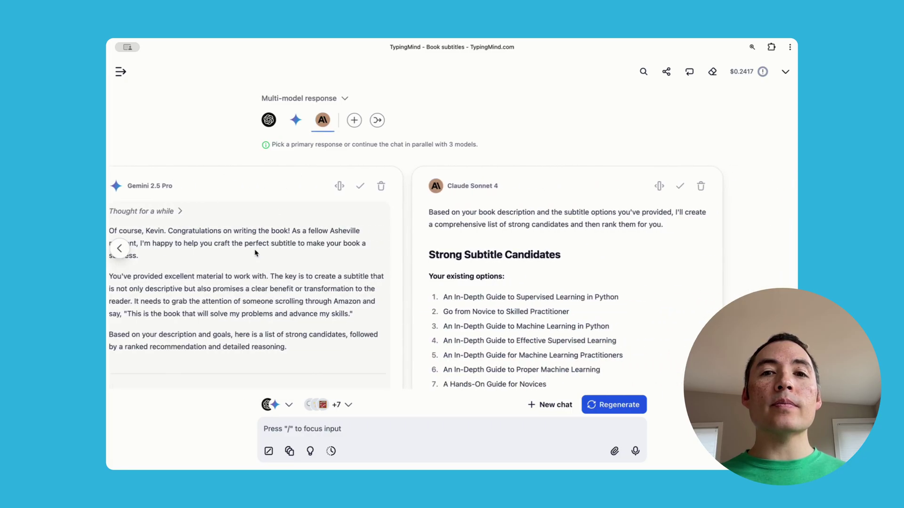
scroll(351, 266, down, 10)
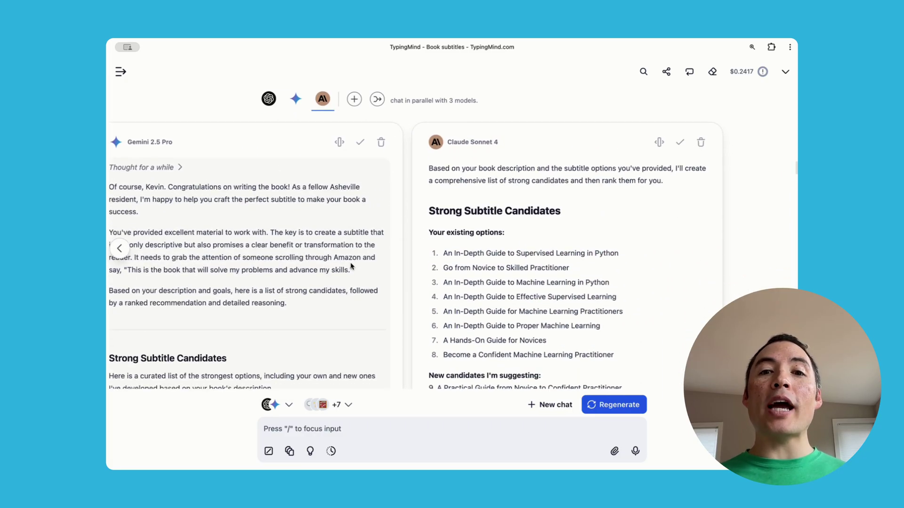
scroll(350, 267, down, 10)
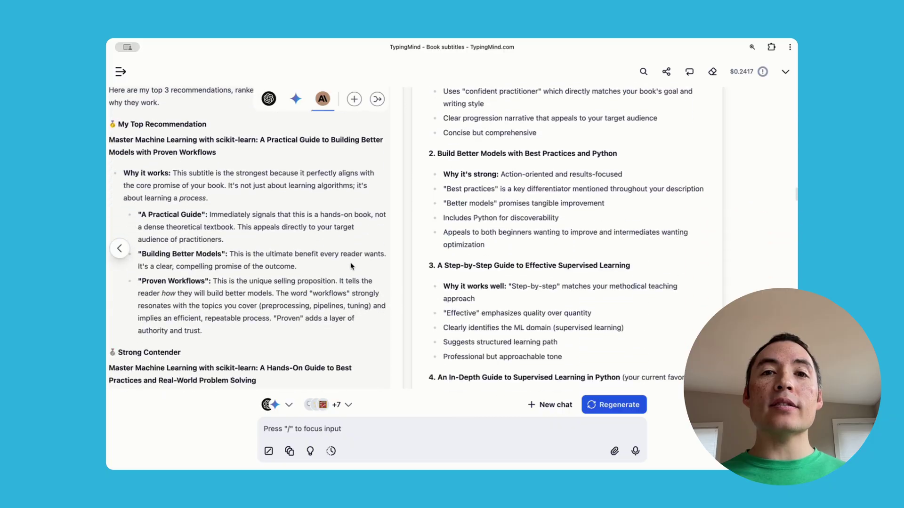
scroll(351, 263, down, 3)
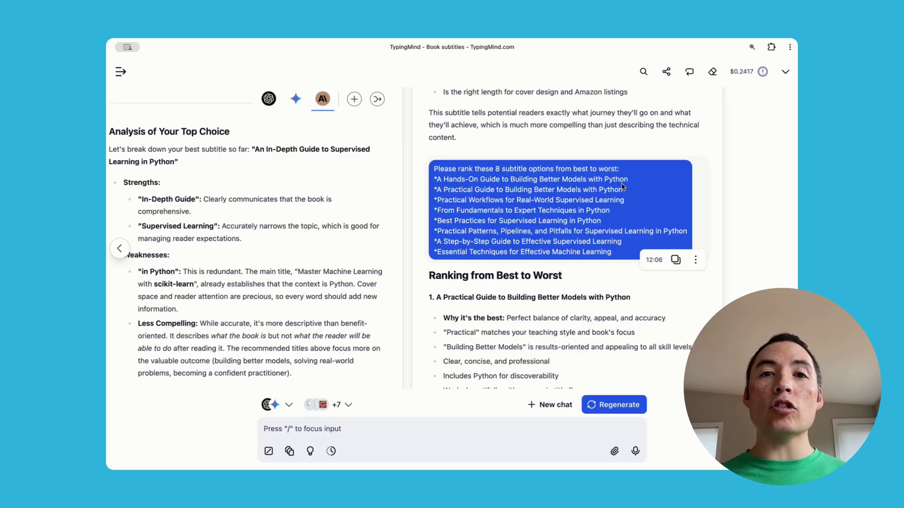
Review how Gemini 2.5 Pro and the first model each rank the 8 subtitle options, continuing to the next follow-up question.
scroll(372, 269, left, 5)
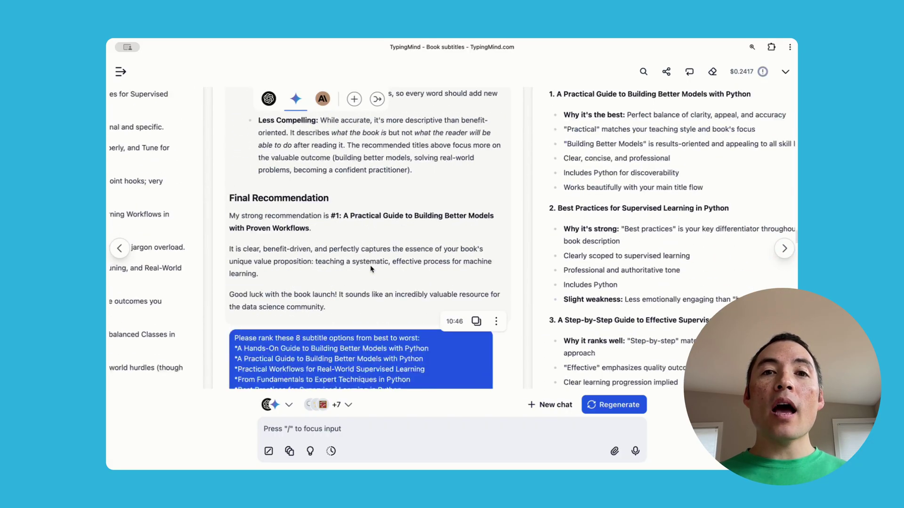
scroll(371, 270, down, 10)
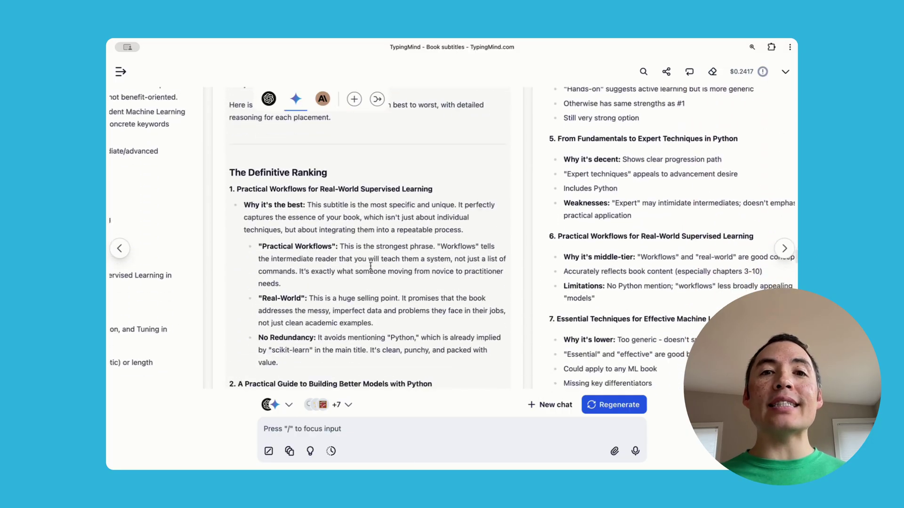
scroll(371, 266, down, 15)
scroll(372, 269, left, 5)
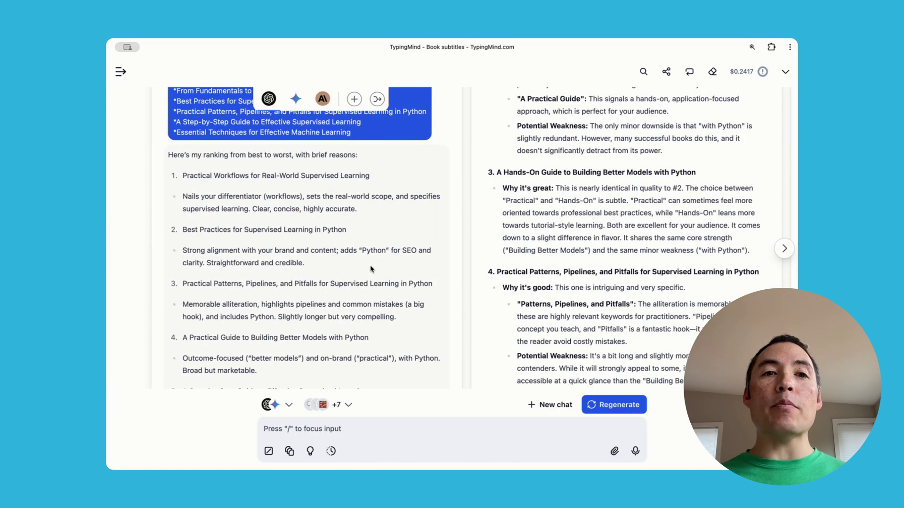
scroll(371, 269, down, 10)
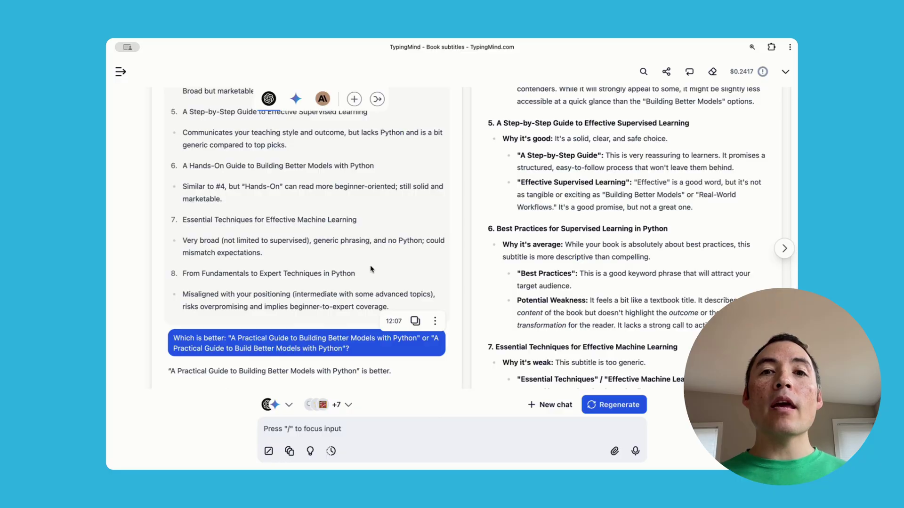